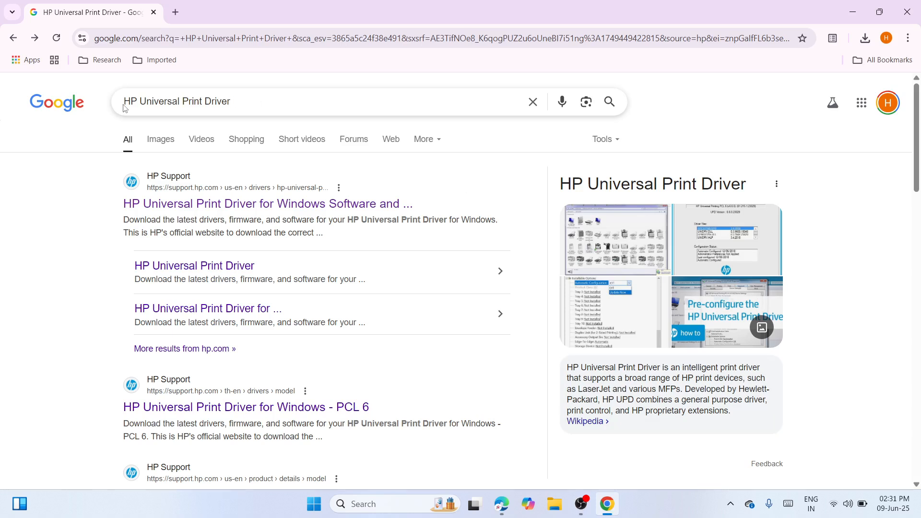
Open the HP Universal Print Driver for Windows support page from the search results.
triple_click(197, 102)
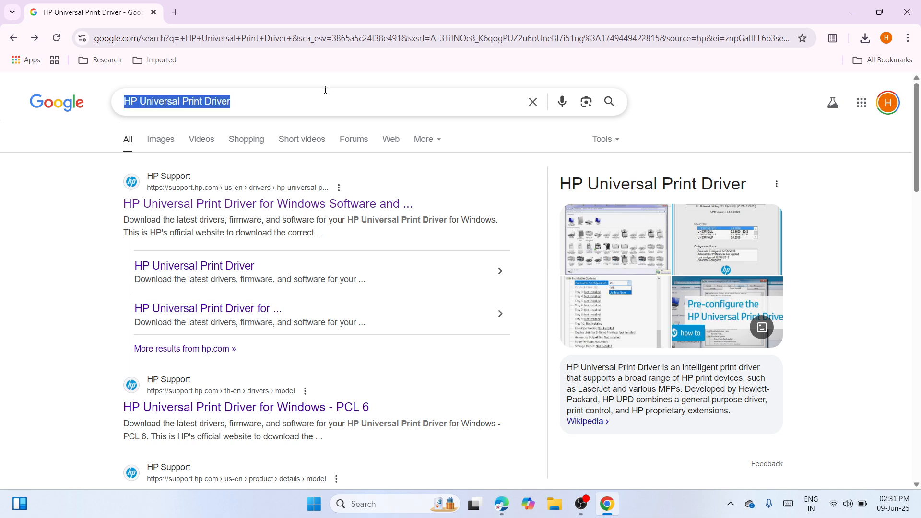
click(384, 98)
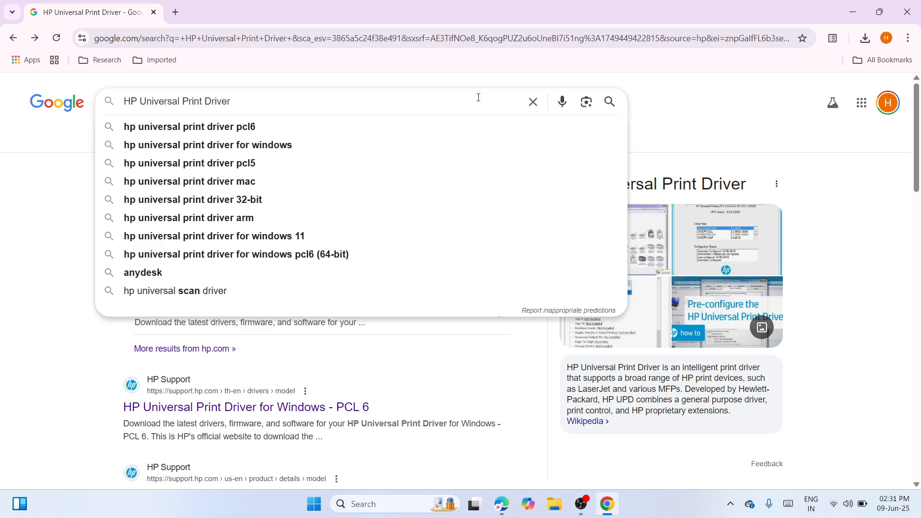
click(722, 119)
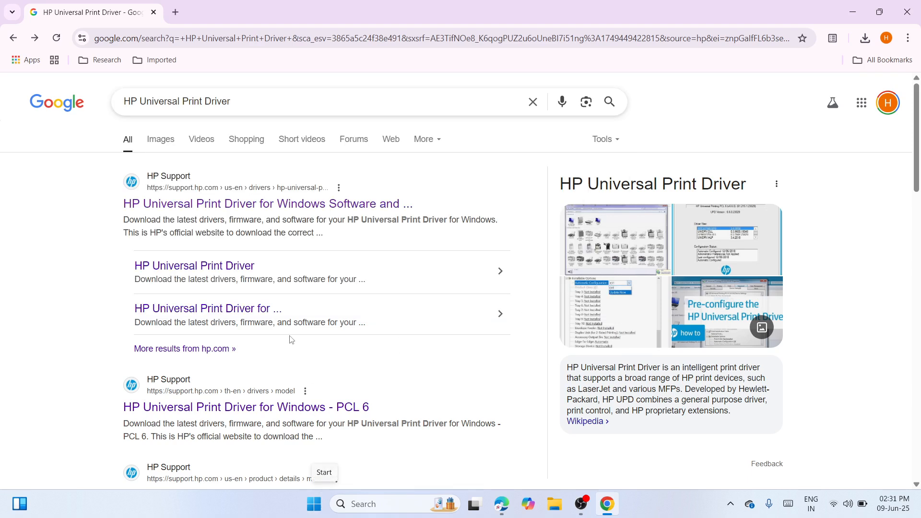
click(243, 210)
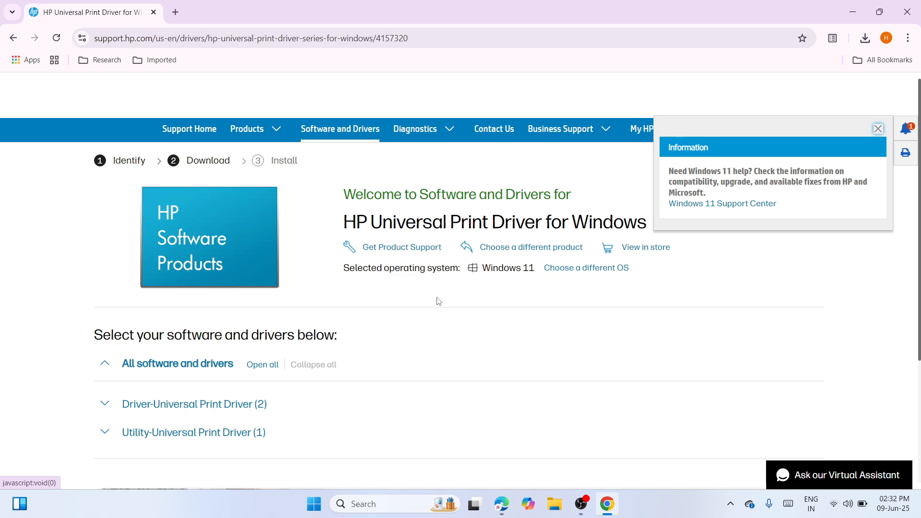
Check the page's preferred operating system, keeping Windows 11, and close the chooser.
click(590, 268)
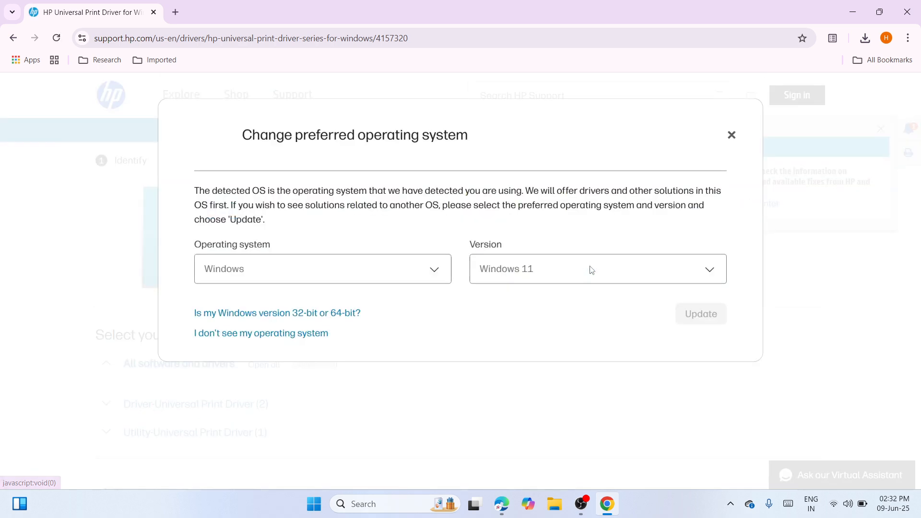
click(712, 281)
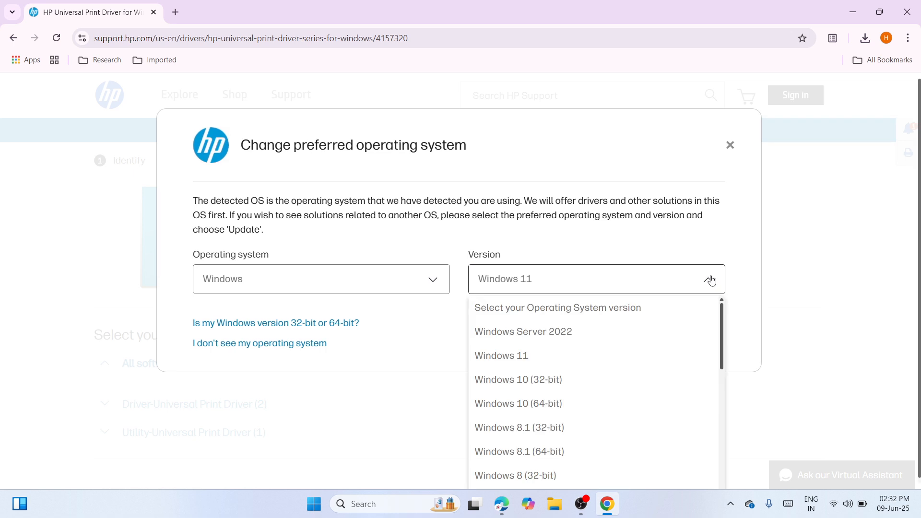
click(665, 359)
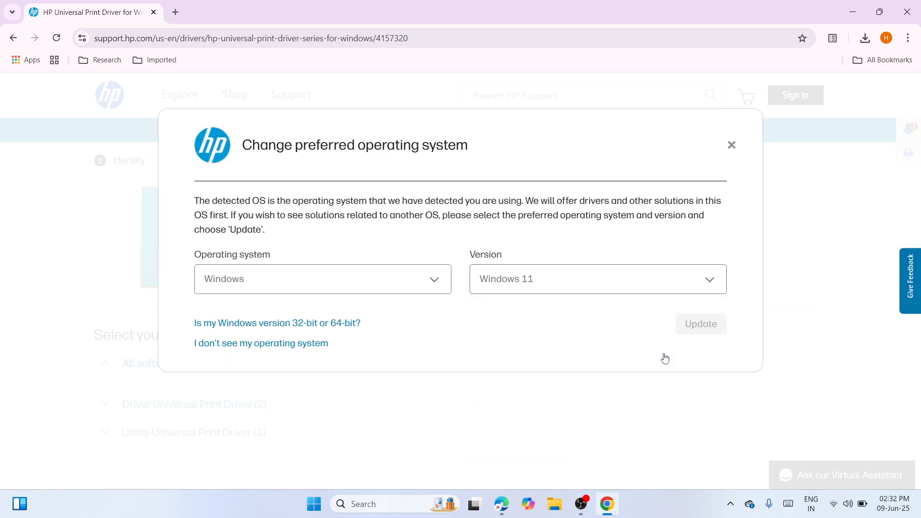
click(732, 145)
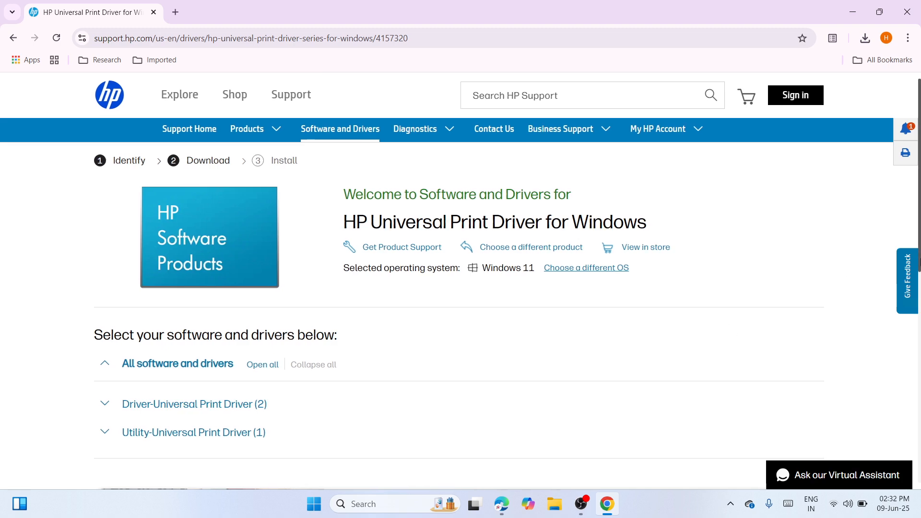
Expand the Driver-Universal Print Driver section to list the available driver downloads.
scroll(919, 277, down, 1)
scroll(919, 276, down, 2)
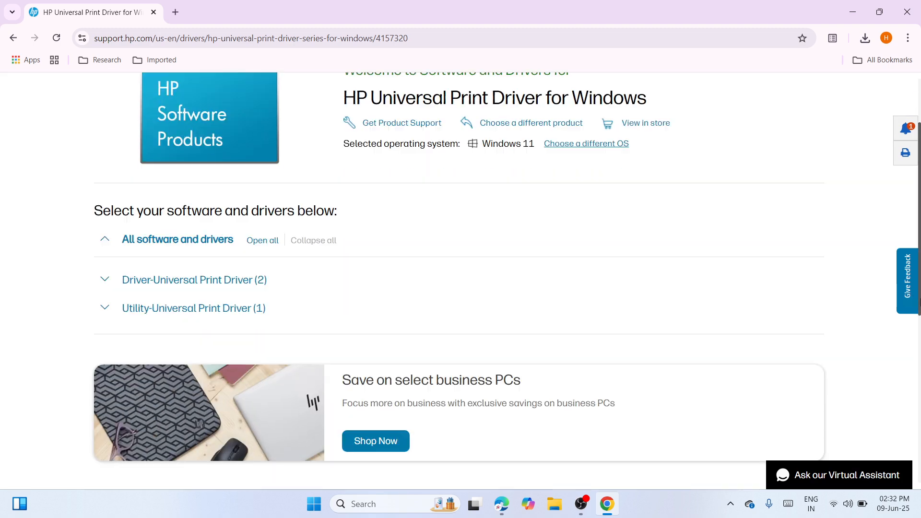
click(200, 278)
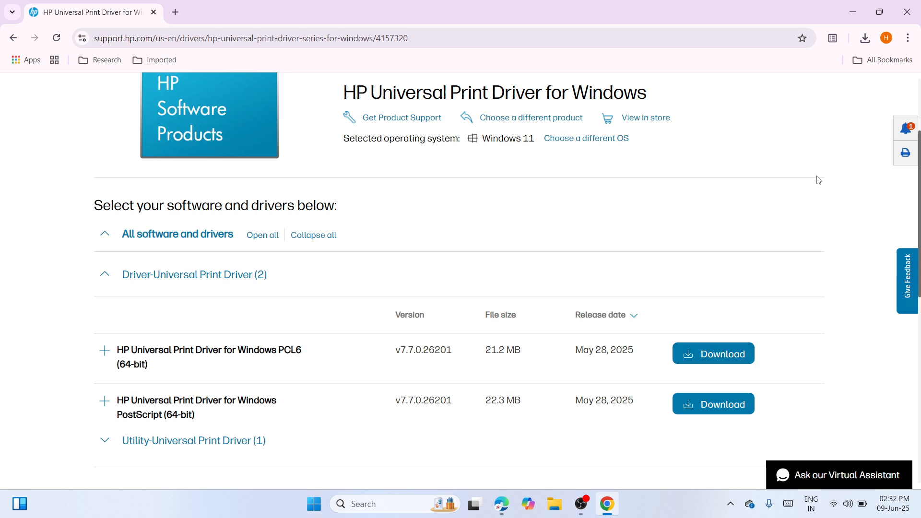
Show the downloaded upd-pcl6-x64-7.7.0.26201.zip file in its folder and cut it.
click(865, 38)
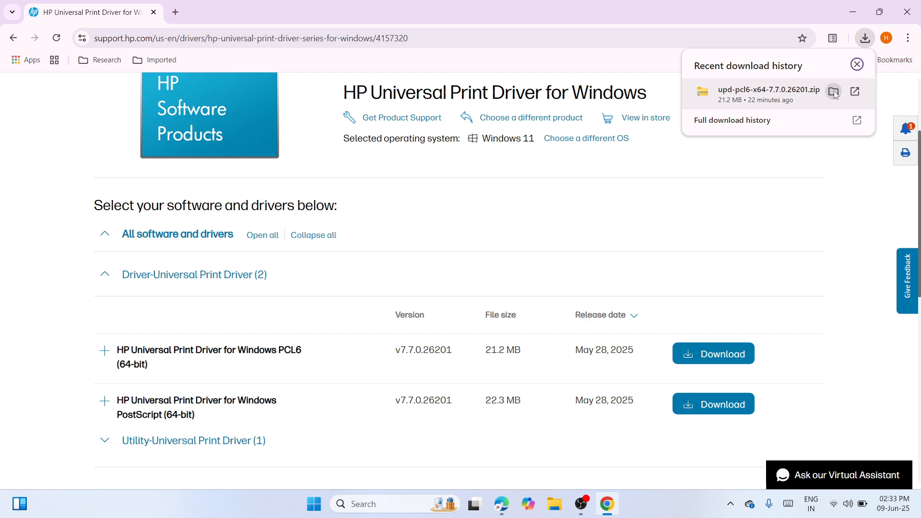
click(834, 92)
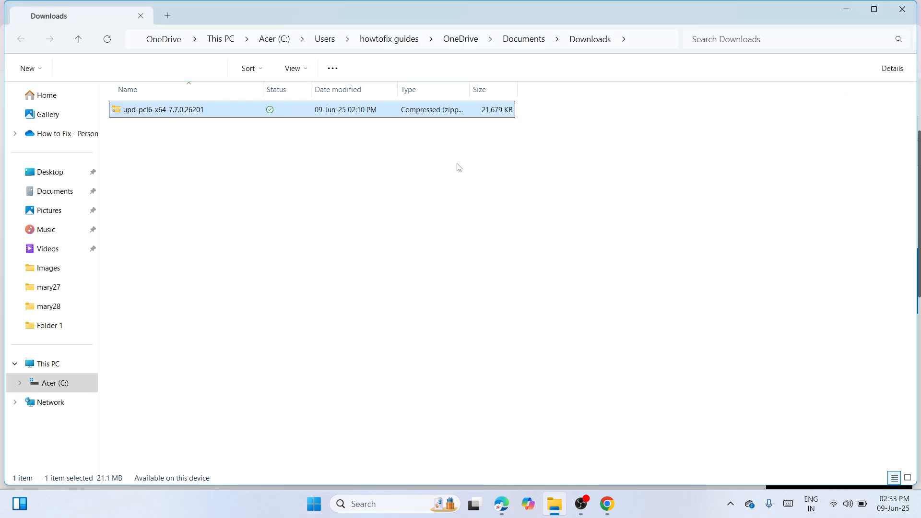
right_click(425, 116)
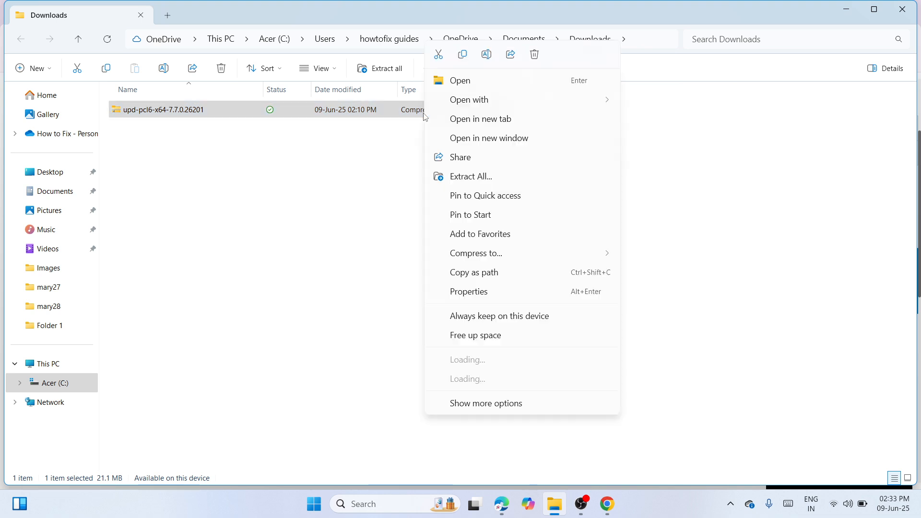
click(438, 54)
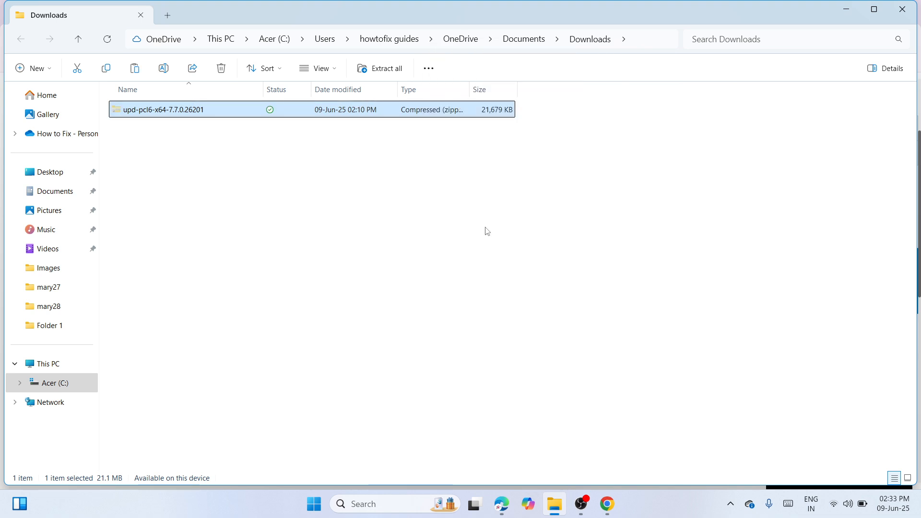
Close the file window and browser, paste the zip file onto the desktop and move it to the middle.
click(902, 9)
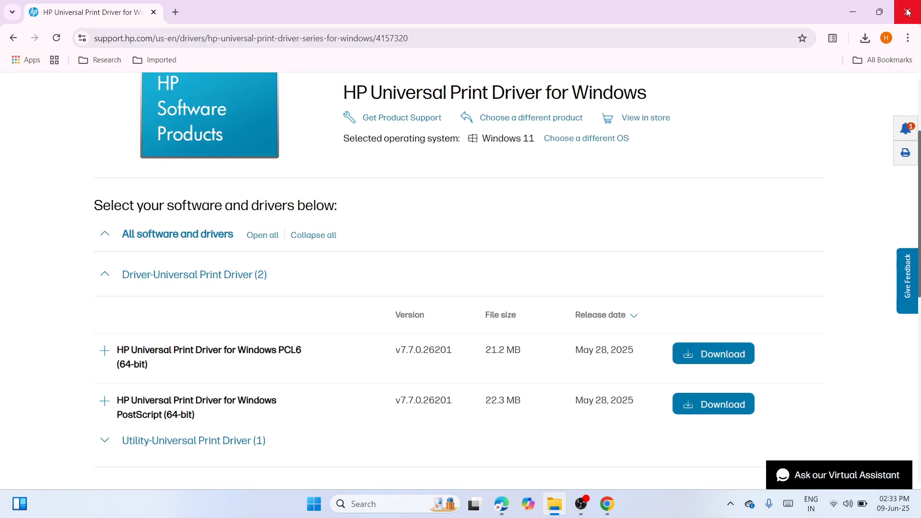
click(908, 9)
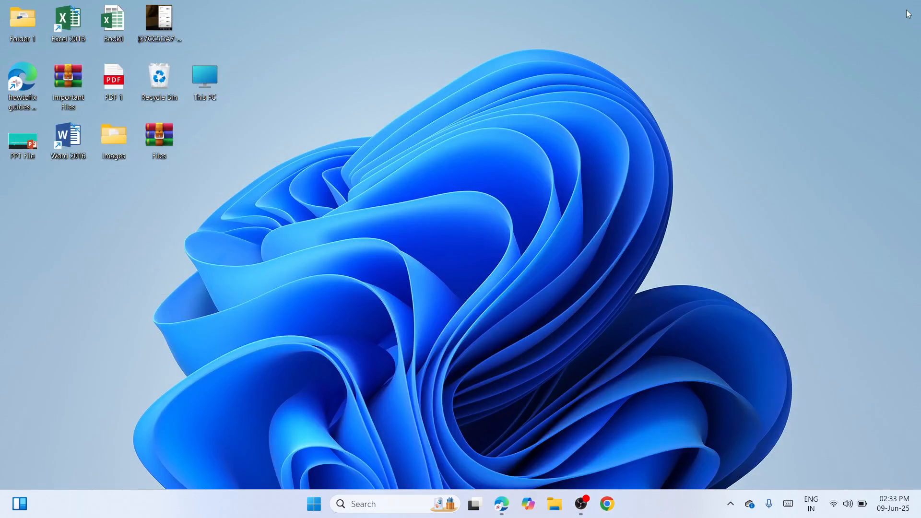
right_click(481, 205)
click(497, 225)
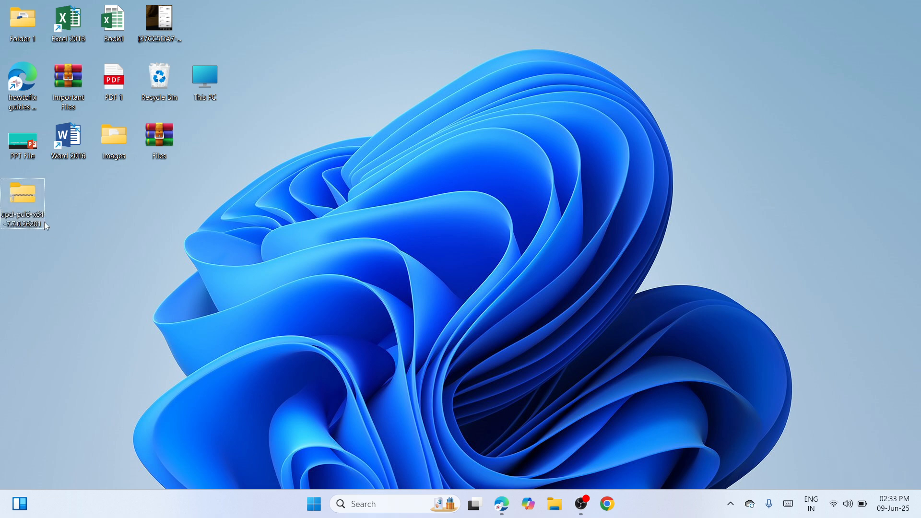
drag(26, 195, 459, 104)
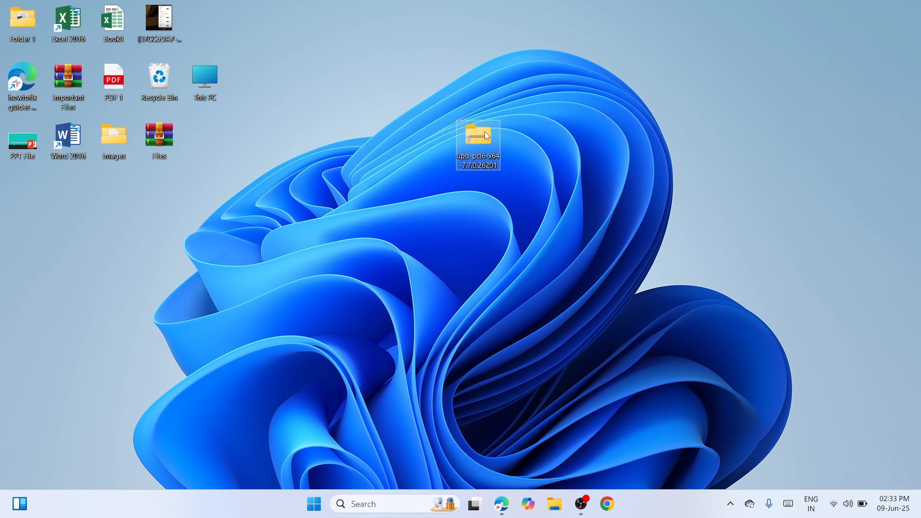
Extract the zip with WinRAR to the upd-pcl6-x64-7.7.0.26201 folder and place that folder beside the zip.
right_click(484, 131)
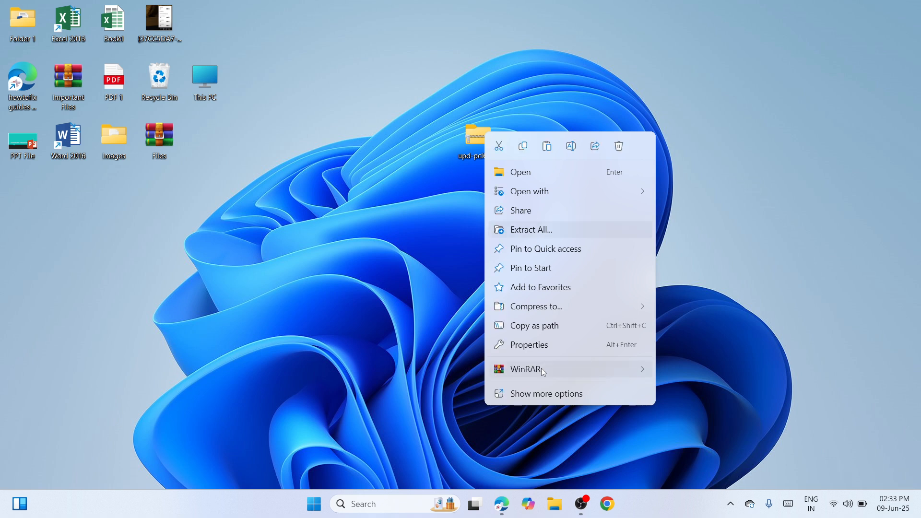
mouse_move(543, 370)
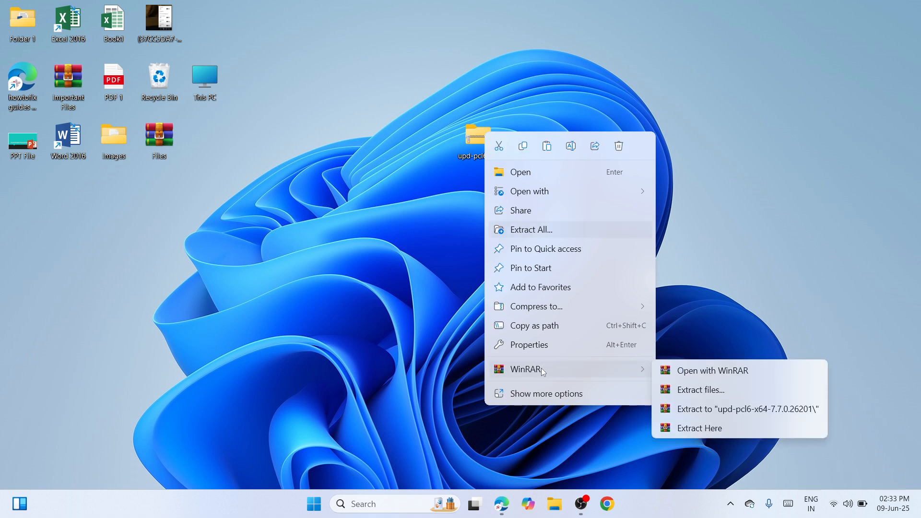
click(719, 409)
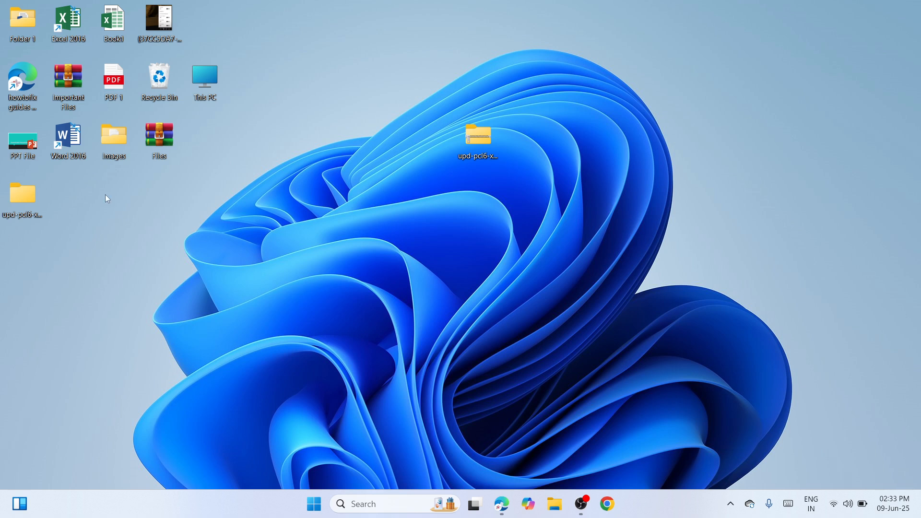
mouse_move(394, 124)
mouse_down()
mouse_move(472, 128)
mouse_move(411, 127)
mouse_up()
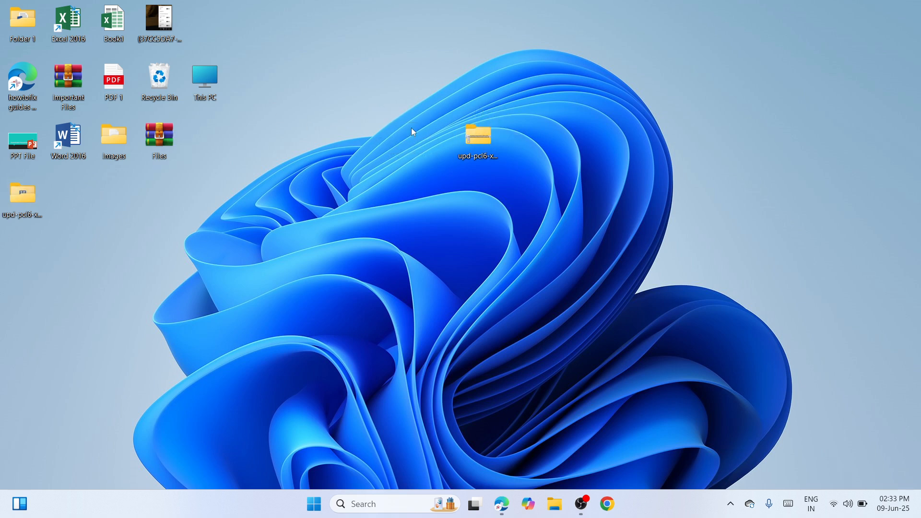
click(469, 252)
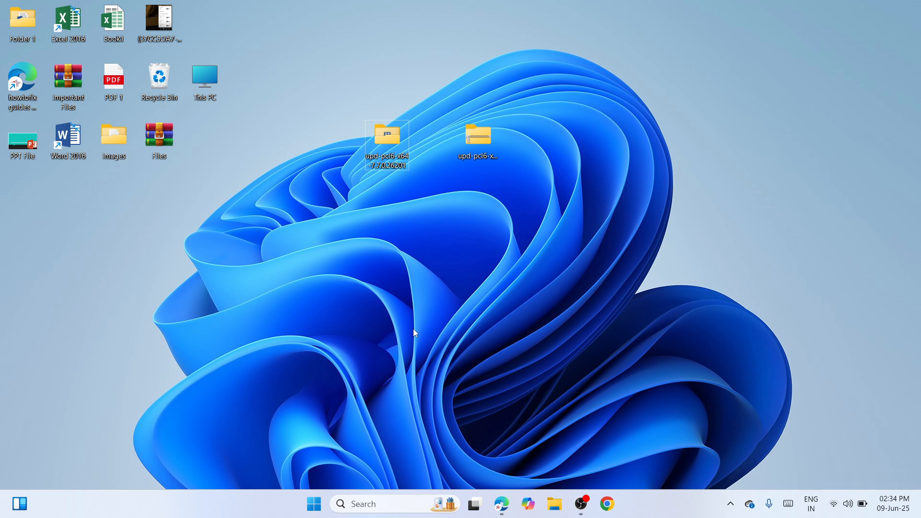
Open Settings, go to Printers & scanners under Bluetooth & devices, and start adding a device.
right_click(314, 505)
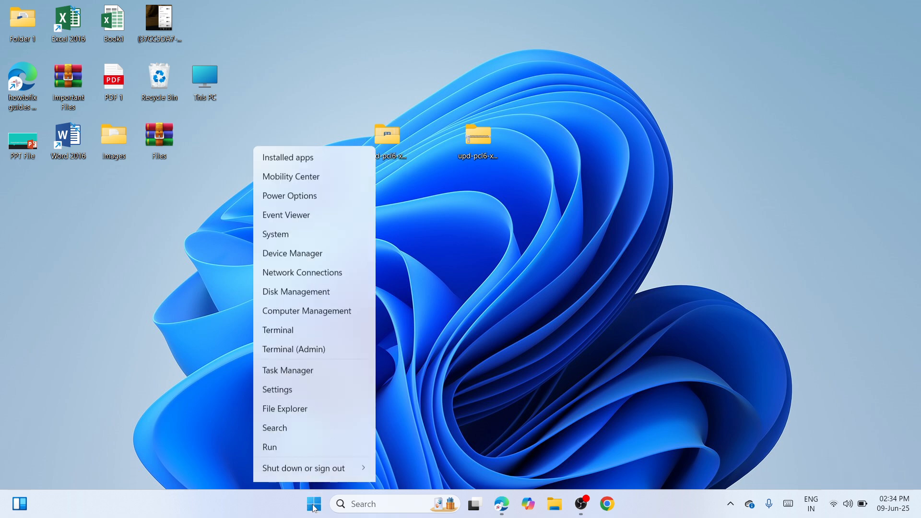
click(303, 375)
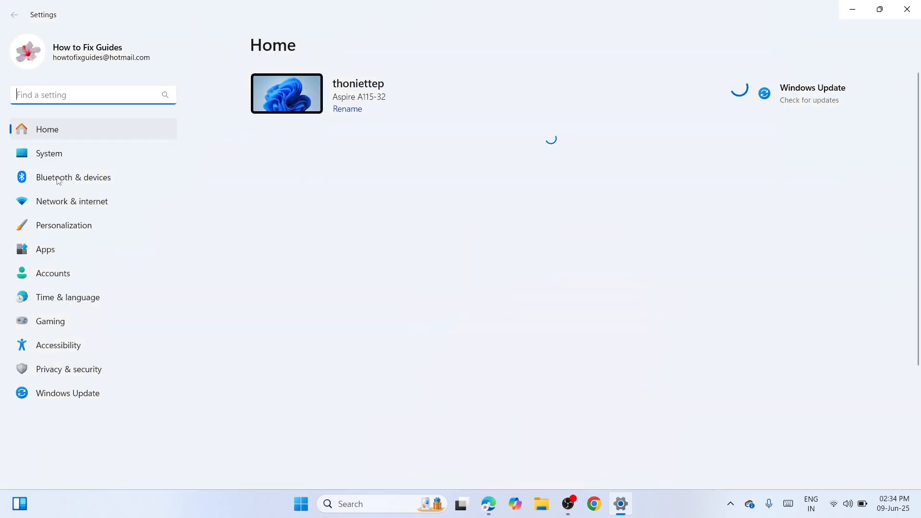
click(90, 180)
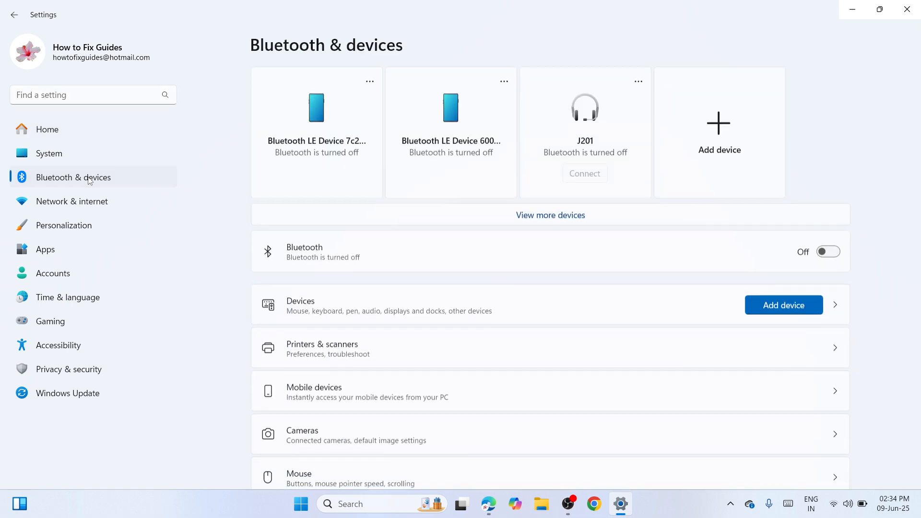
click(549, 348)
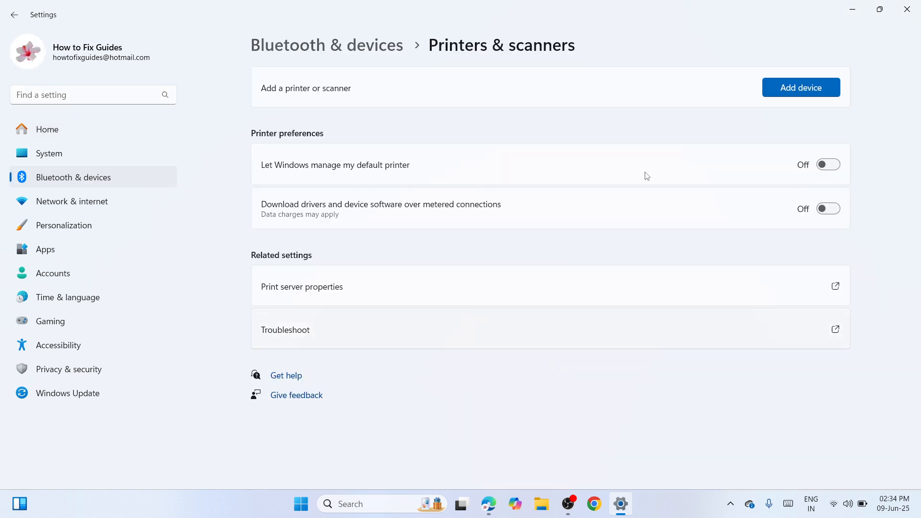
click(818, 90)
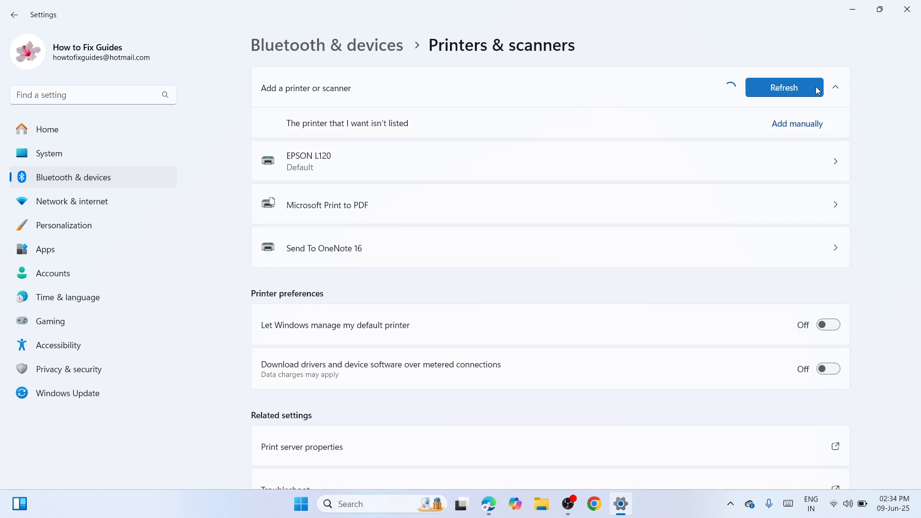
Add a printer manually as a local or network printer with manual settings.
click(815, 129)
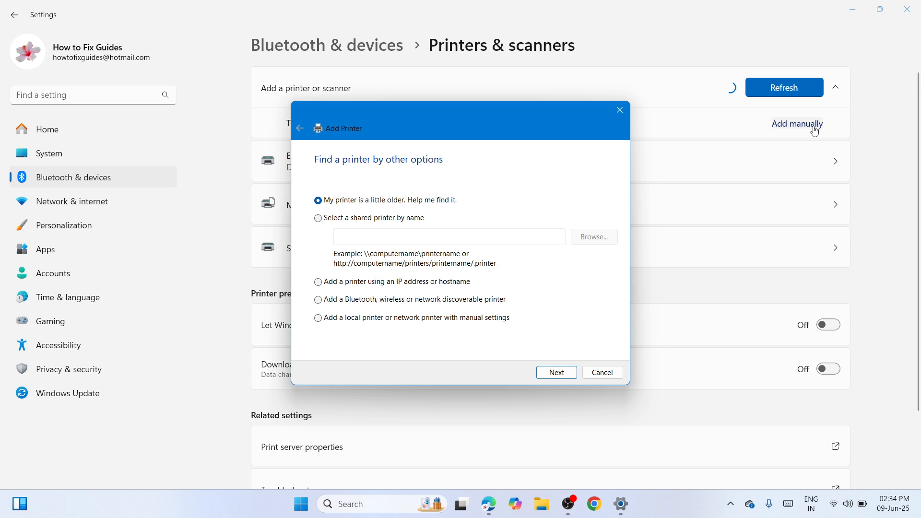
click(389, 320)
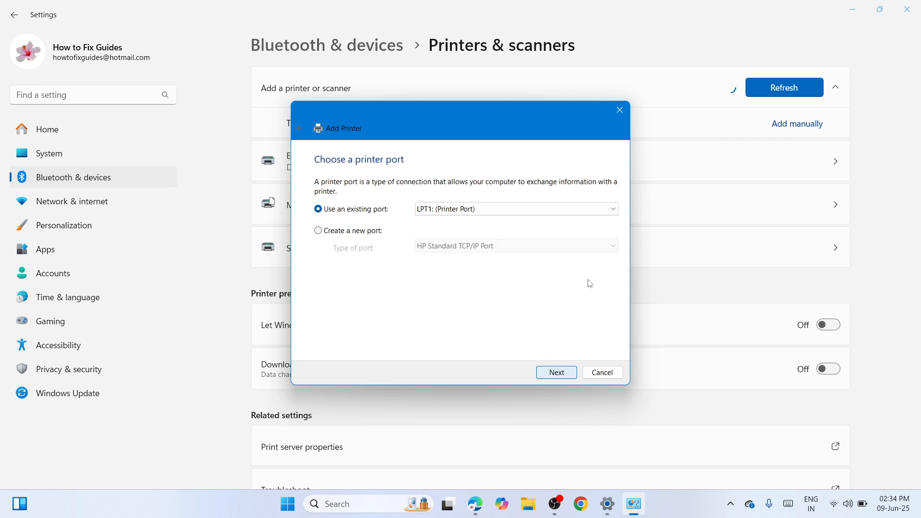
Use the existing port USB001 (Virtual printer port for USB) and continue.
click(613, 211)
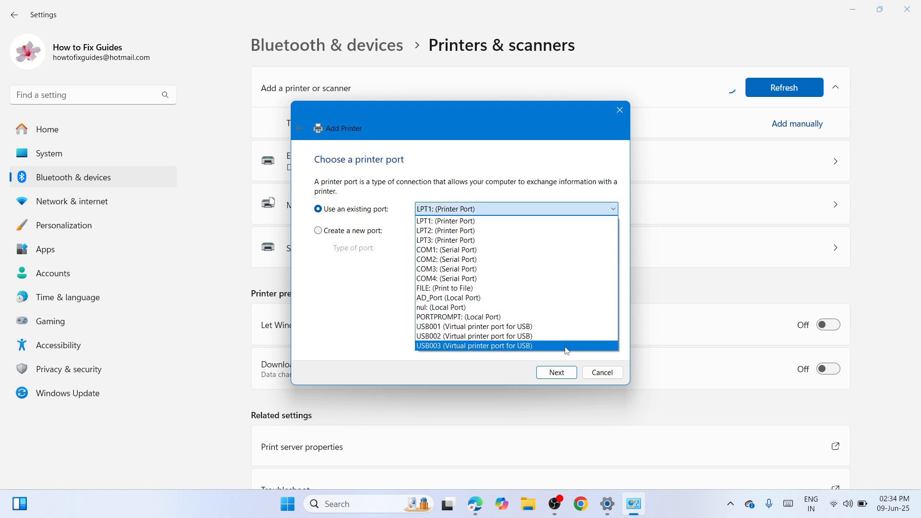
click(535, 331)
click(557, 373)
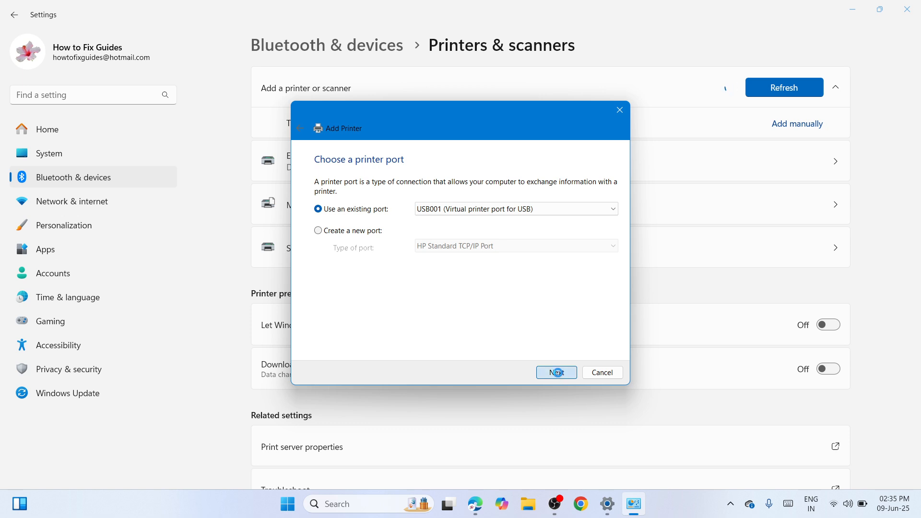
Load the driver from disk using hpbuio200l.inf in the upd-pcl6-x64-7.7.0.26201 folder on the Desktop.
click(589, 326)
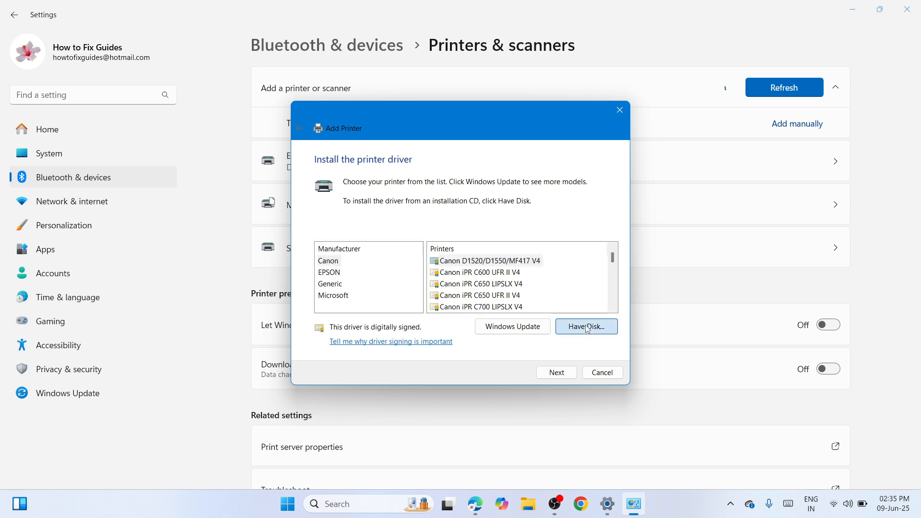
click(558, 305)
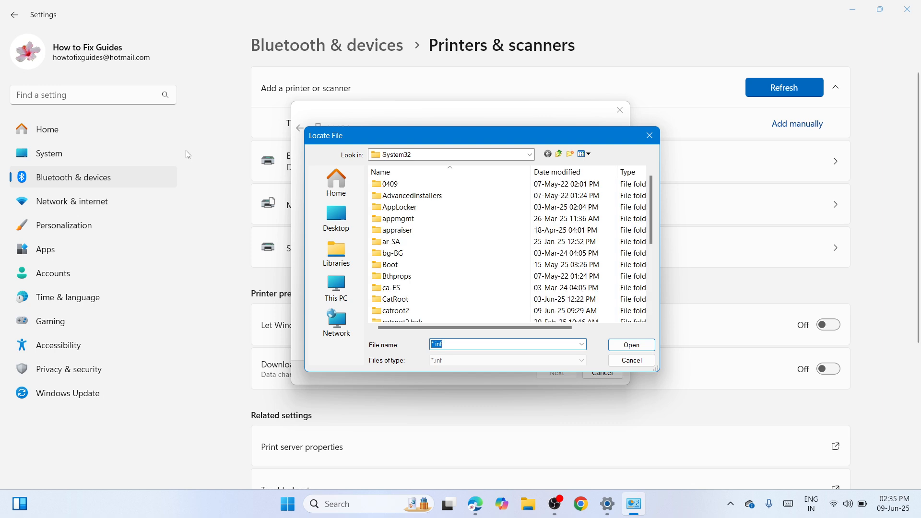
click(337, 218)
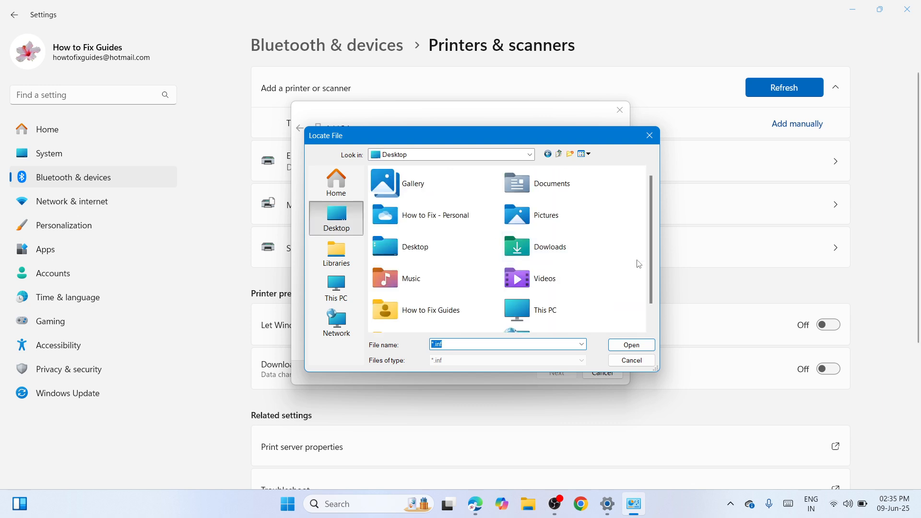
scroll(650, 261, down, 3)
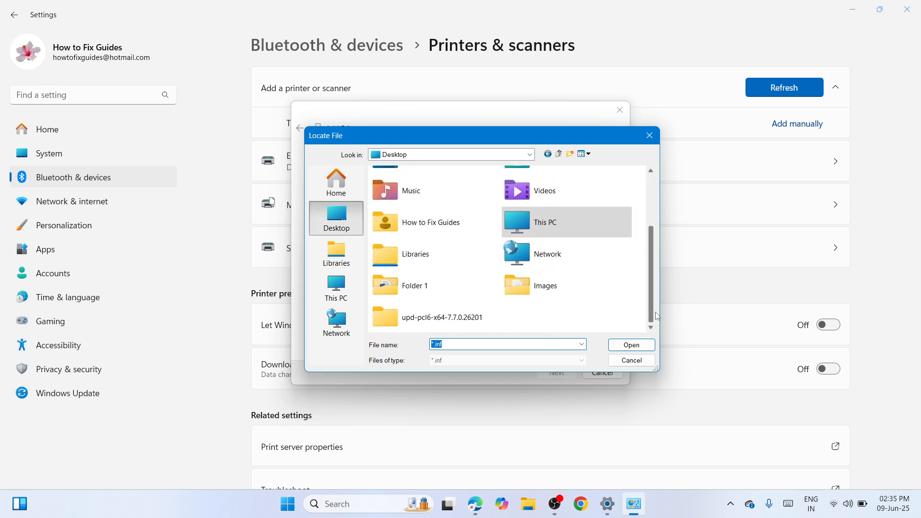
click(410, 325)
double_click(468, 321)
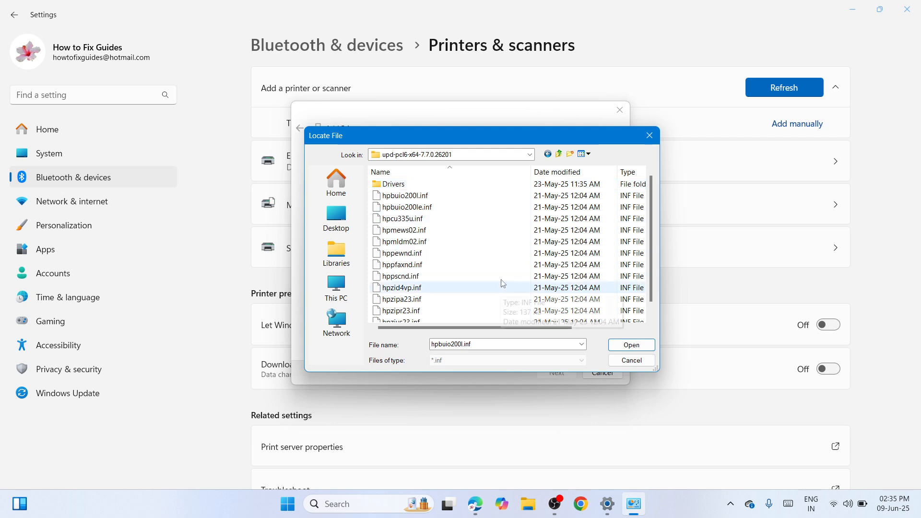
click(502, 198)
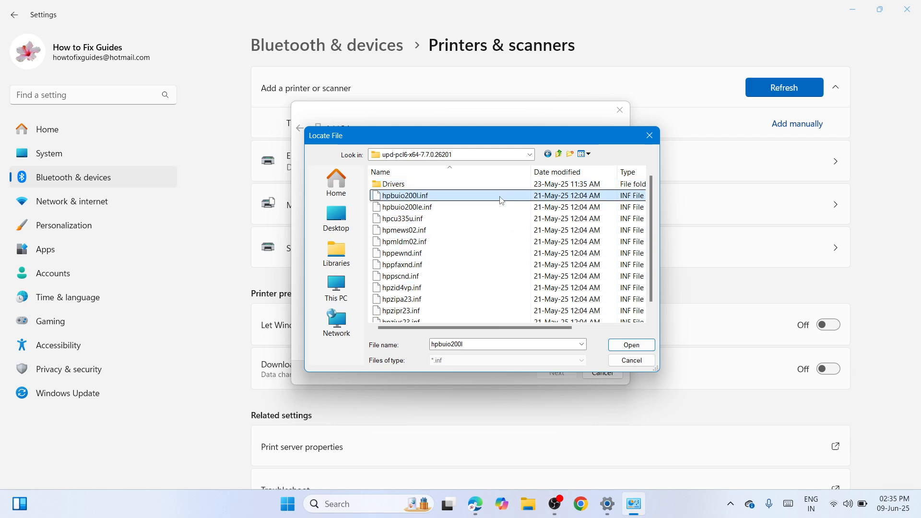
click(632, 345)
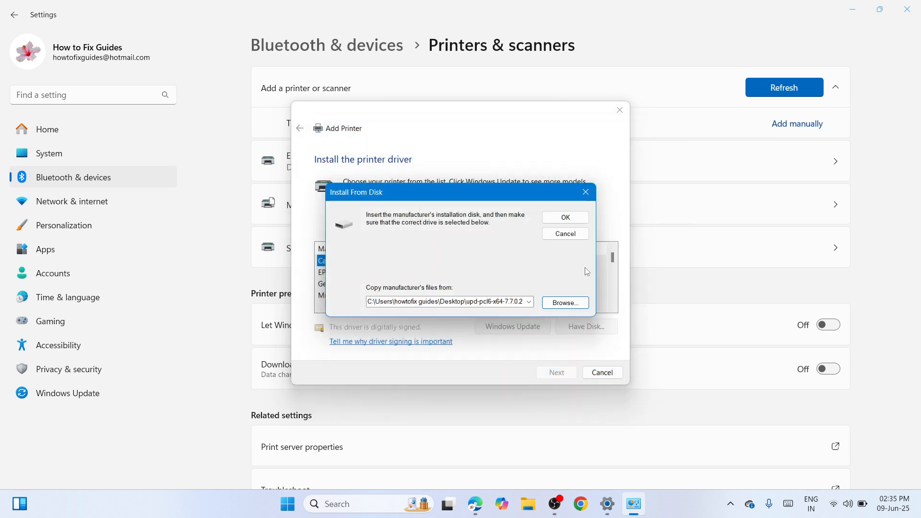
click(565, 217)
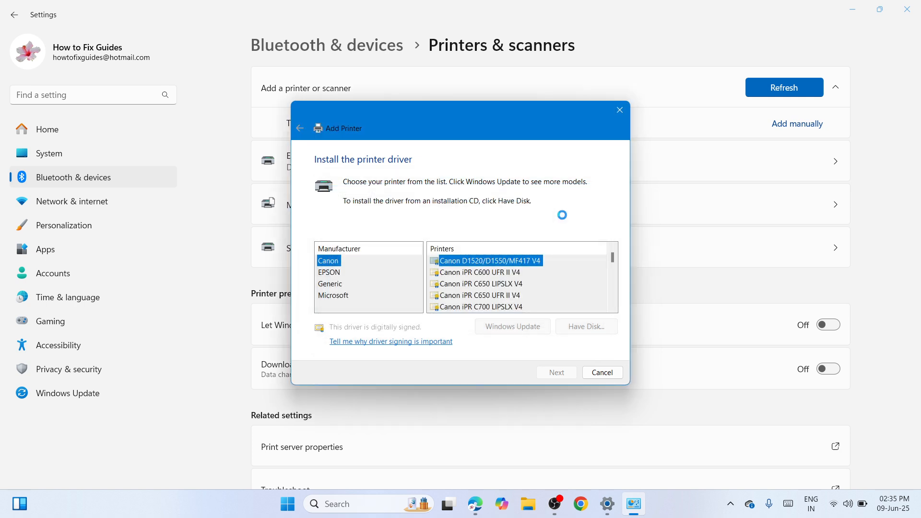
Choose the HP Universal Printing PCL 6 (v7.7.0) driver and continue.
click(386, 282)
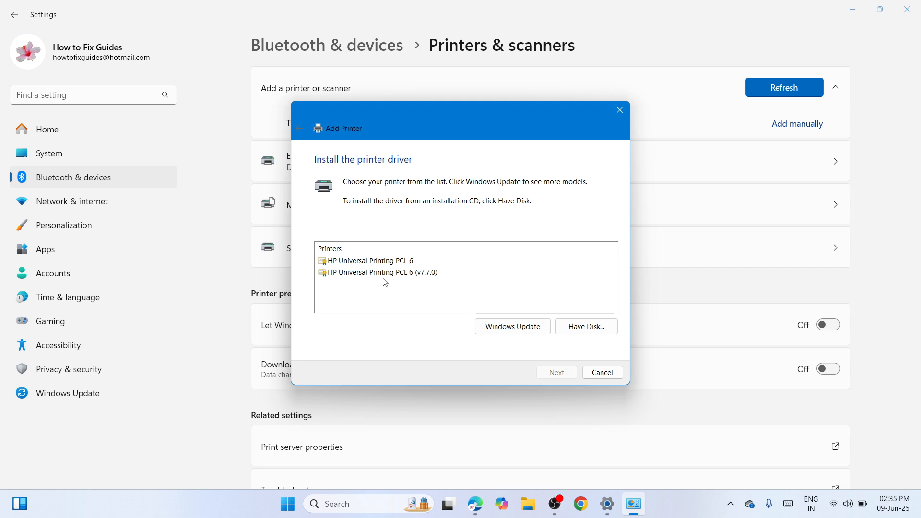
click(374, 278)
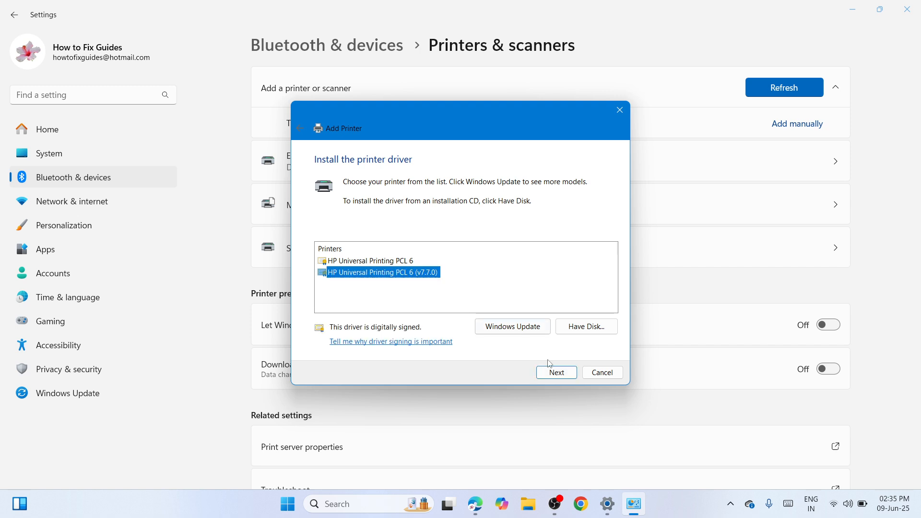
click(556, 374)
Name the printer HP Universal Print Driver, share it under that name, and finish the wizard.
click(511, 180)
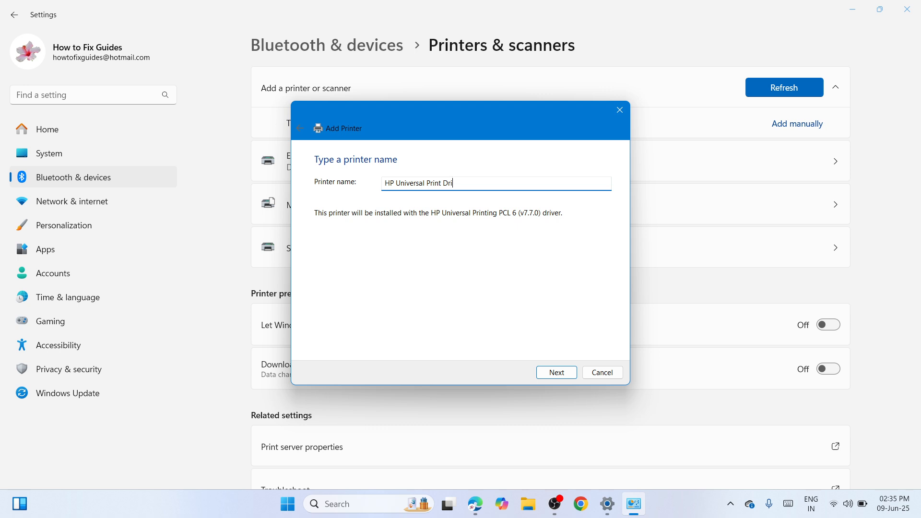
click(556, 373)
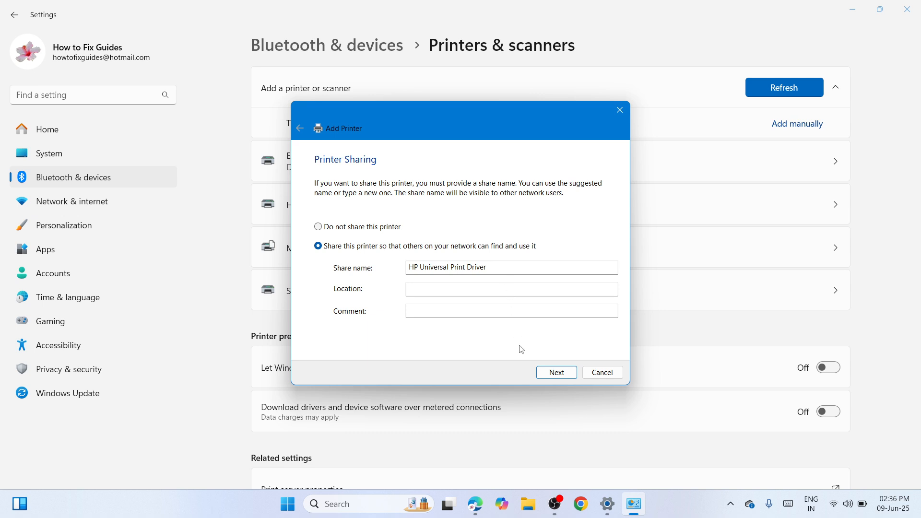
click(556, 379)
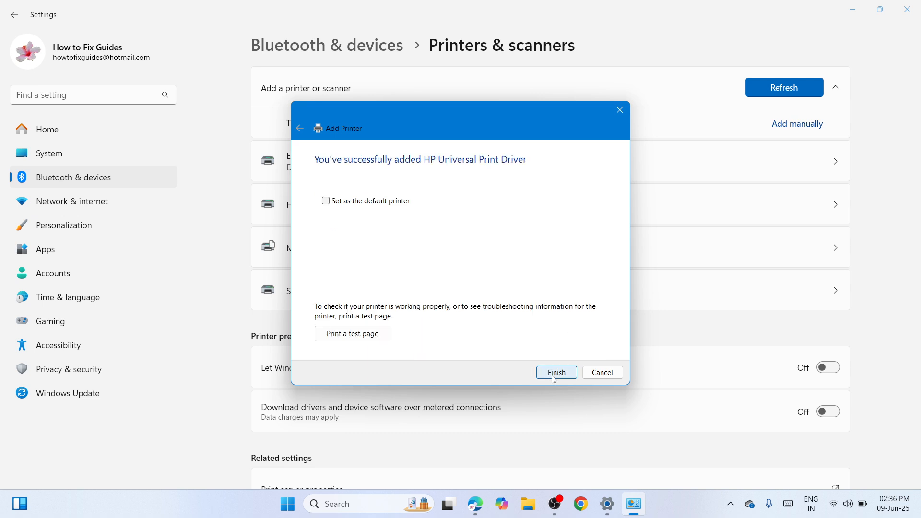
click(557, 373)
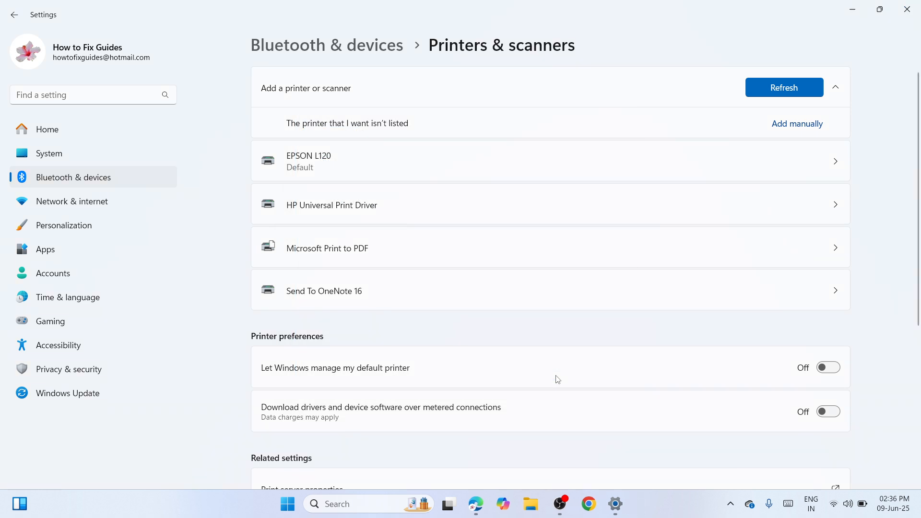
Open the HP Universal Print Driver printer page, then minimize Settings.
click(589, 205)
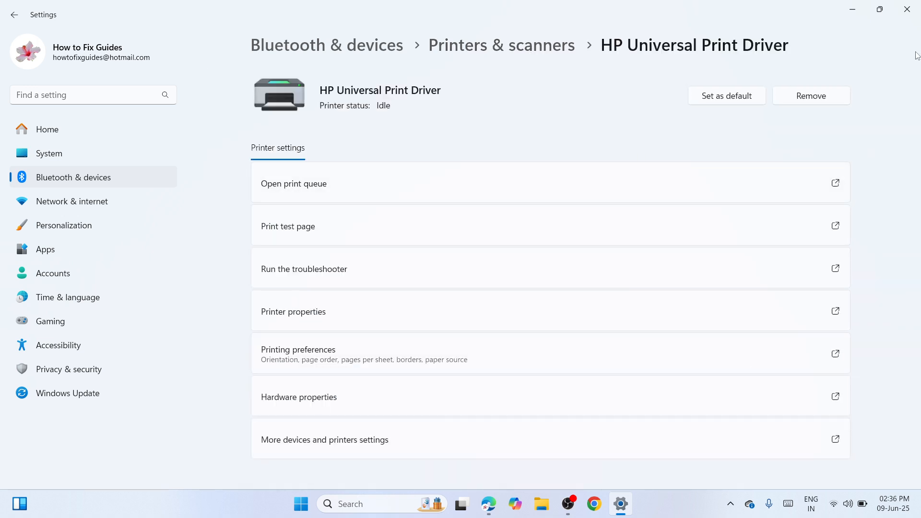
click(853, 10)
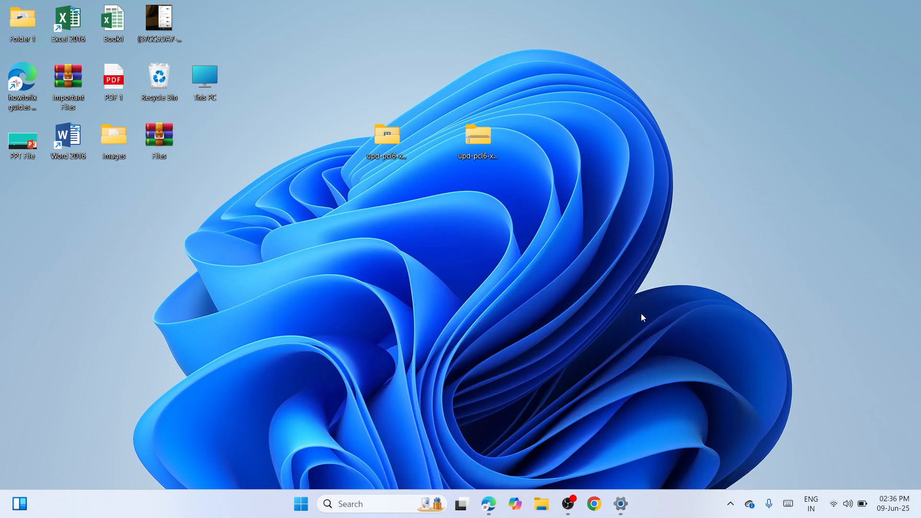